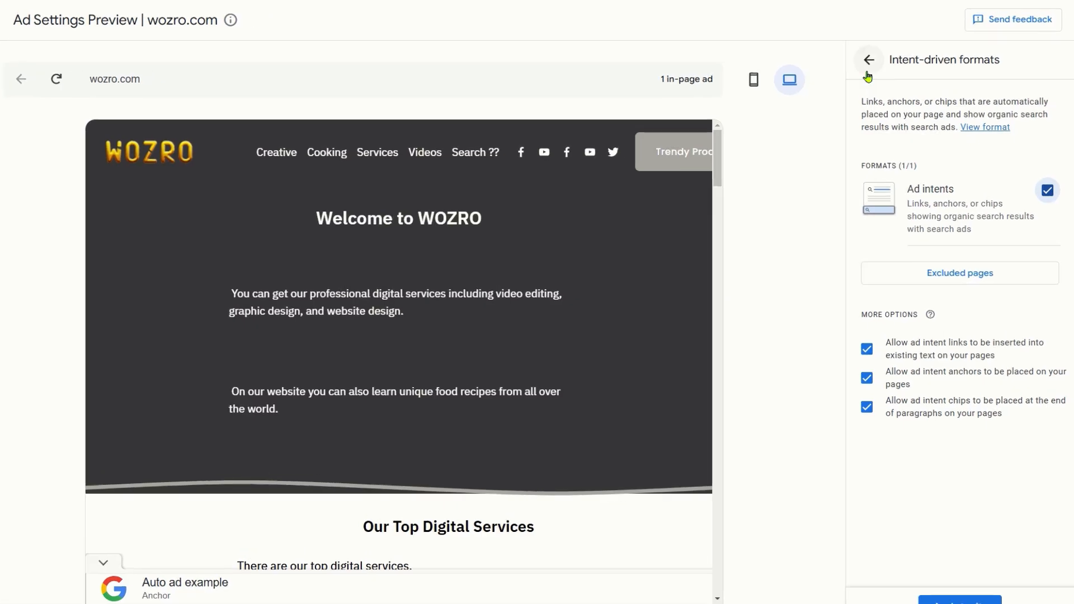
Review the overlay ad formats for wozro.com, including the anchor ad settings
left_click(868, 70)
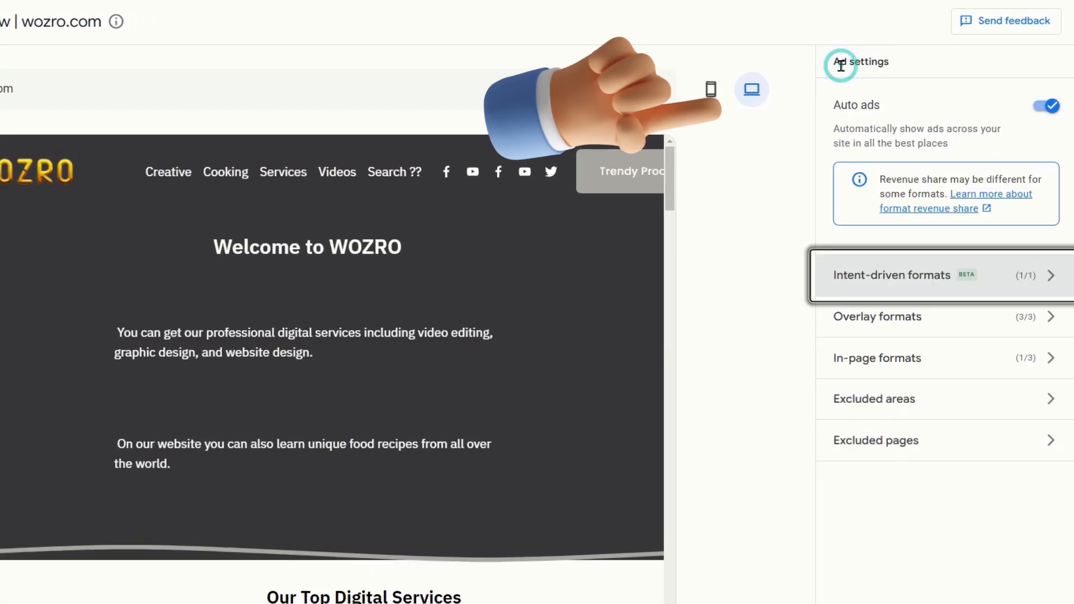
left_click(1050, 353)
scroll(1018, 545, "down", 4)
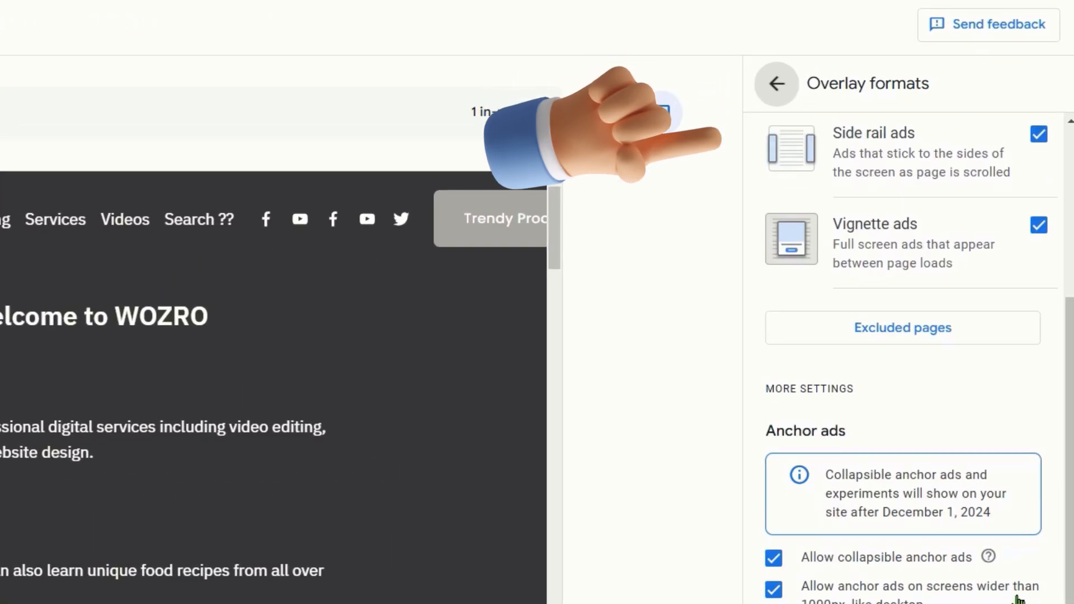
Select the Related search format among the in-page ad formats for wozro.com
left_click(787, 76)
left_click(1046, 459)
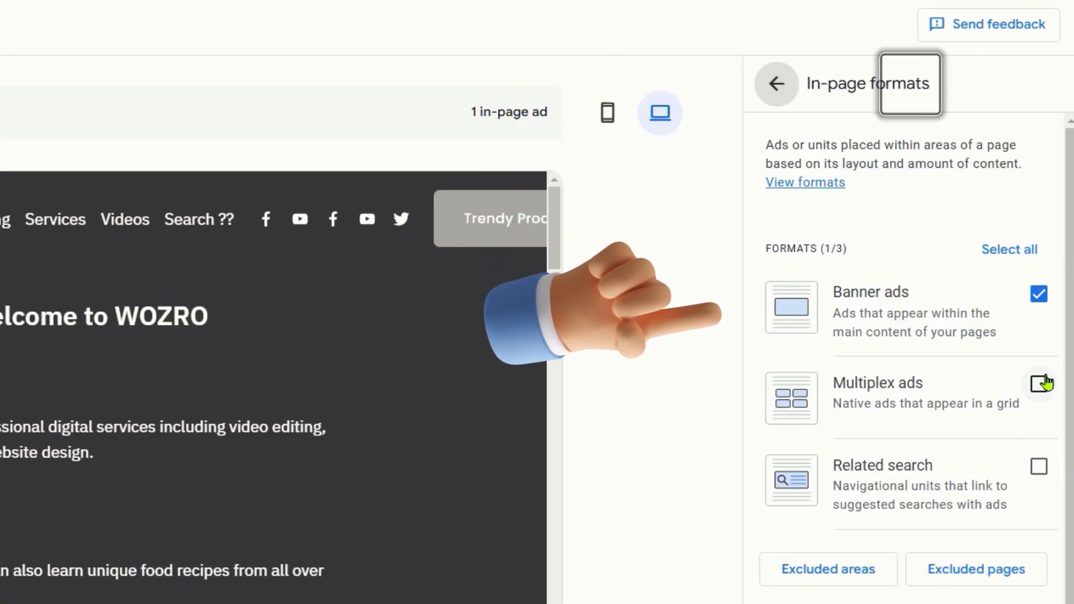
left_click(1039, 467)
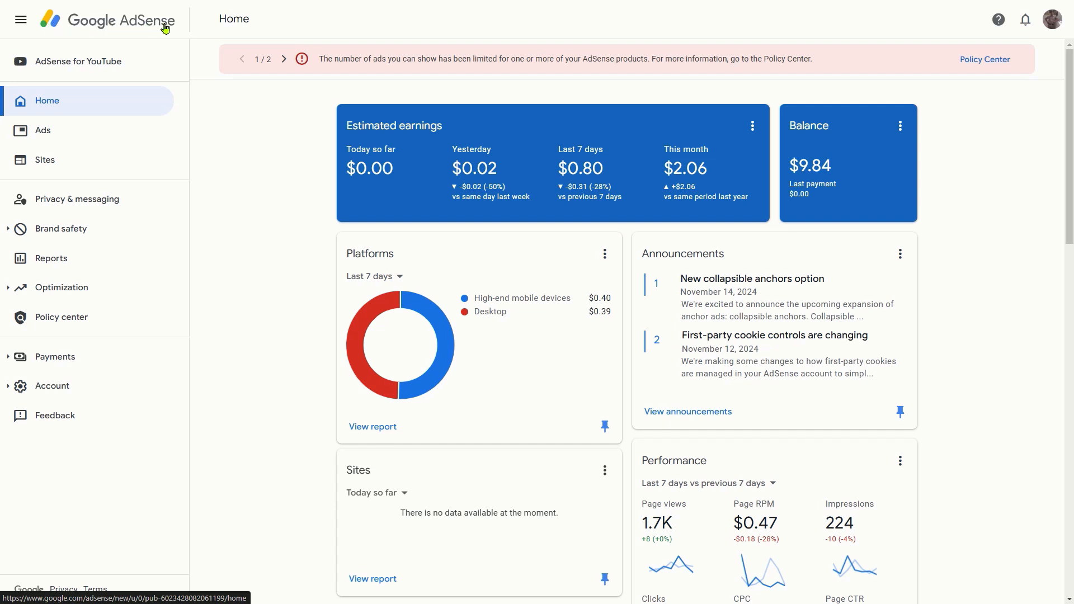
Add wozro.com as a new site in AdSense and copy its AdSense code snippet for ownership verification
left_click(44, 164)
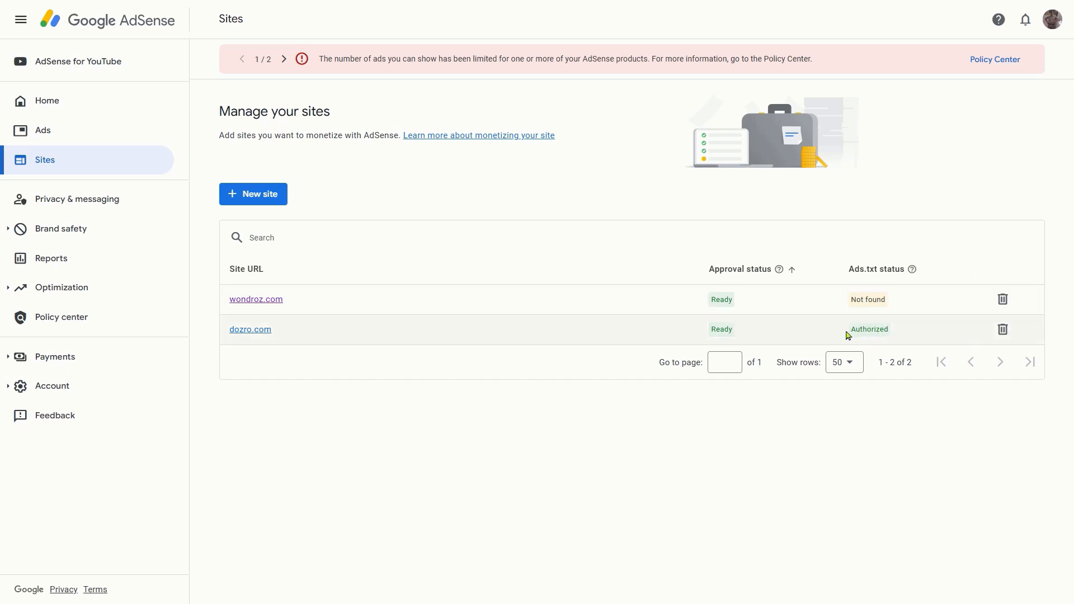
left_click_drag(851, 330, 902, 330)
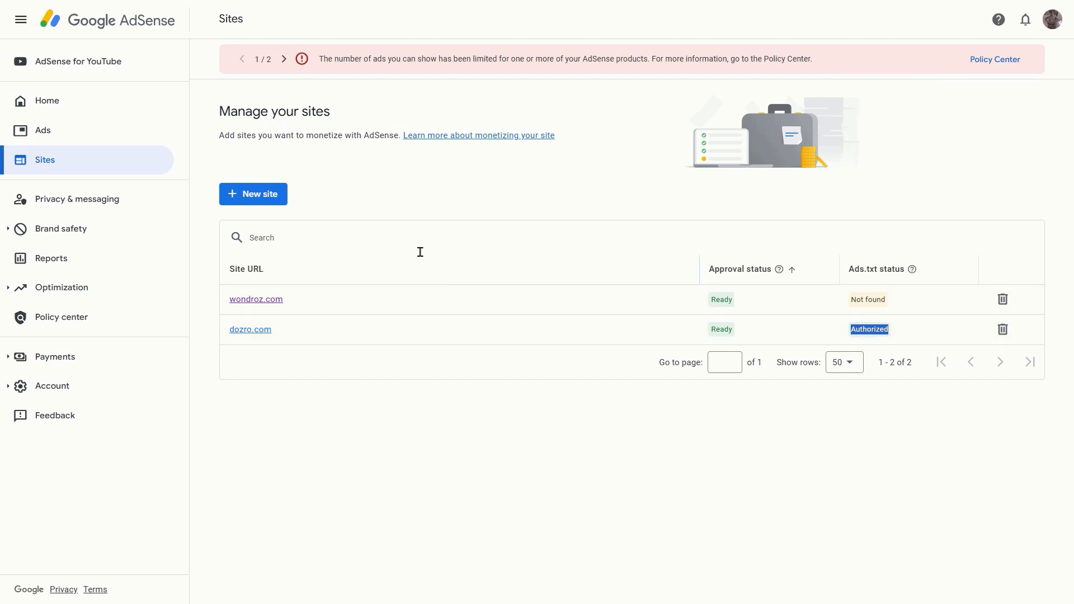
left_click(265, 198)
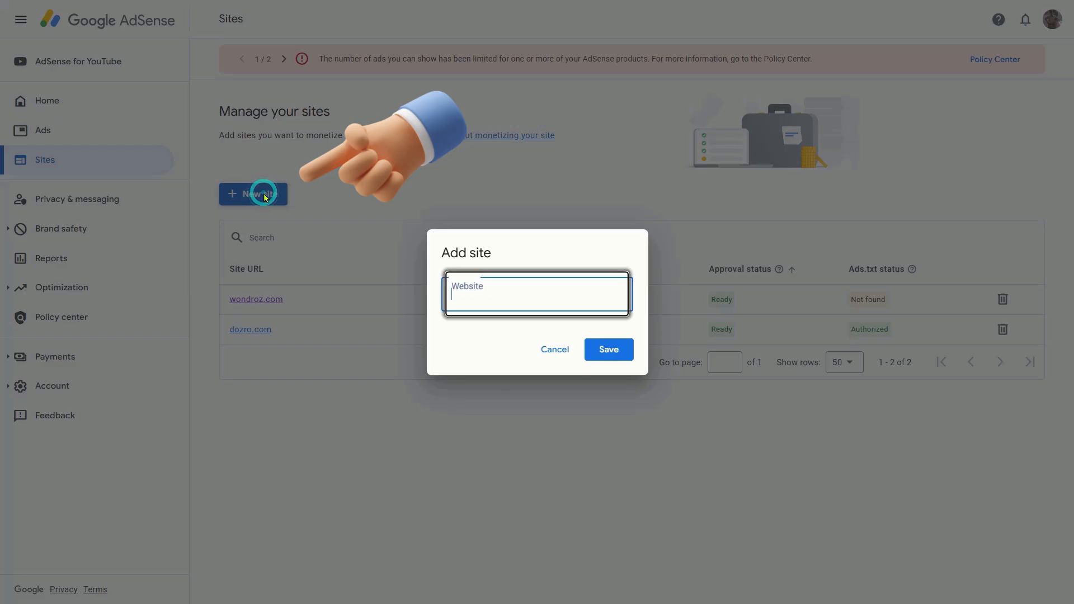
right_click(456, 295)
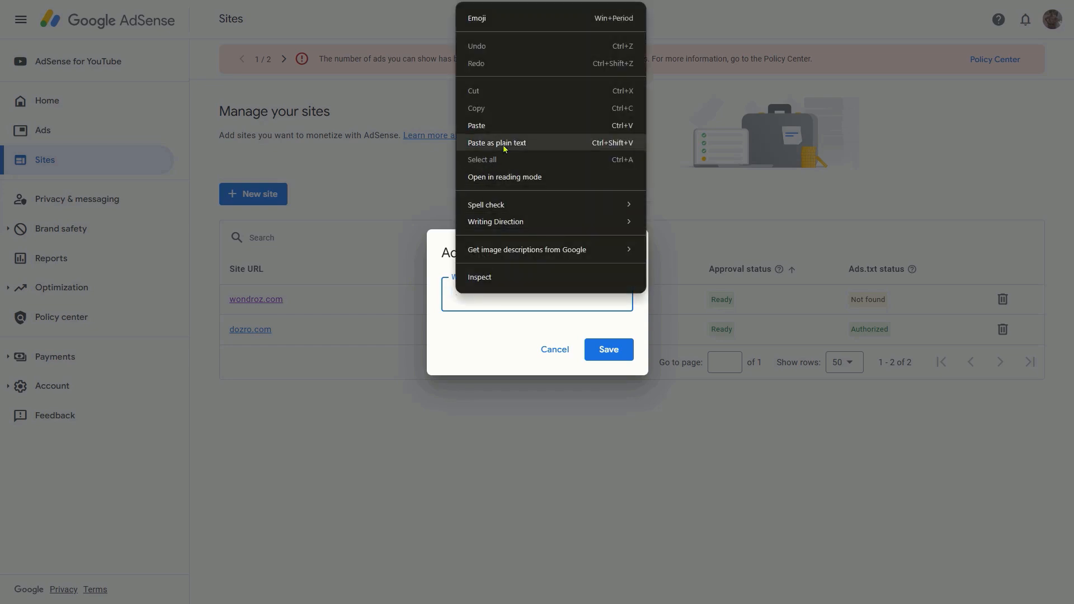
left_click(505, 144)
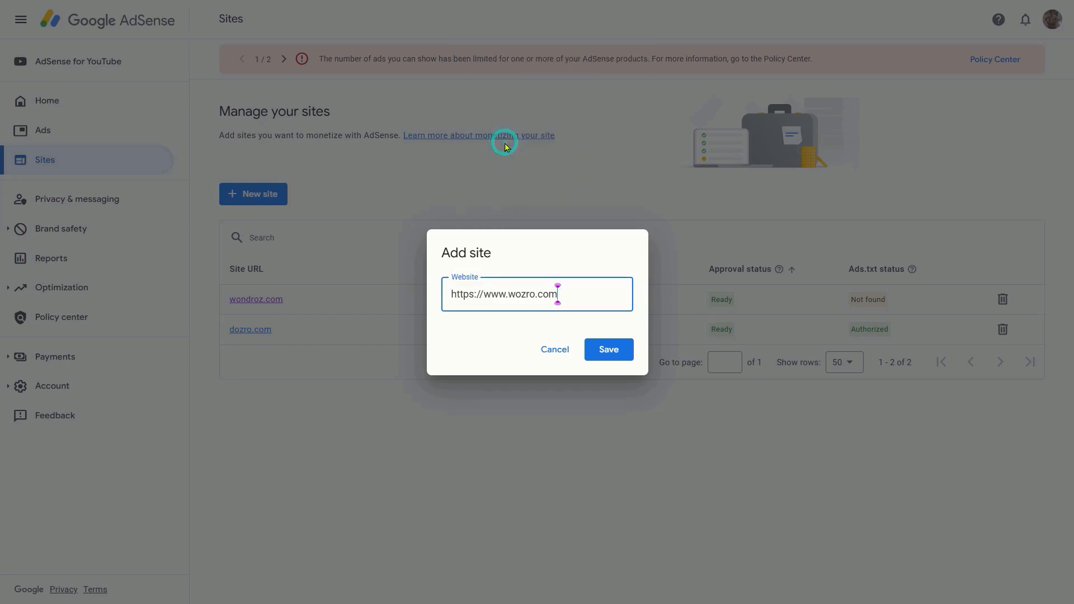
left_click_drag(508, 298, 441, 303)
key("BackSpace")
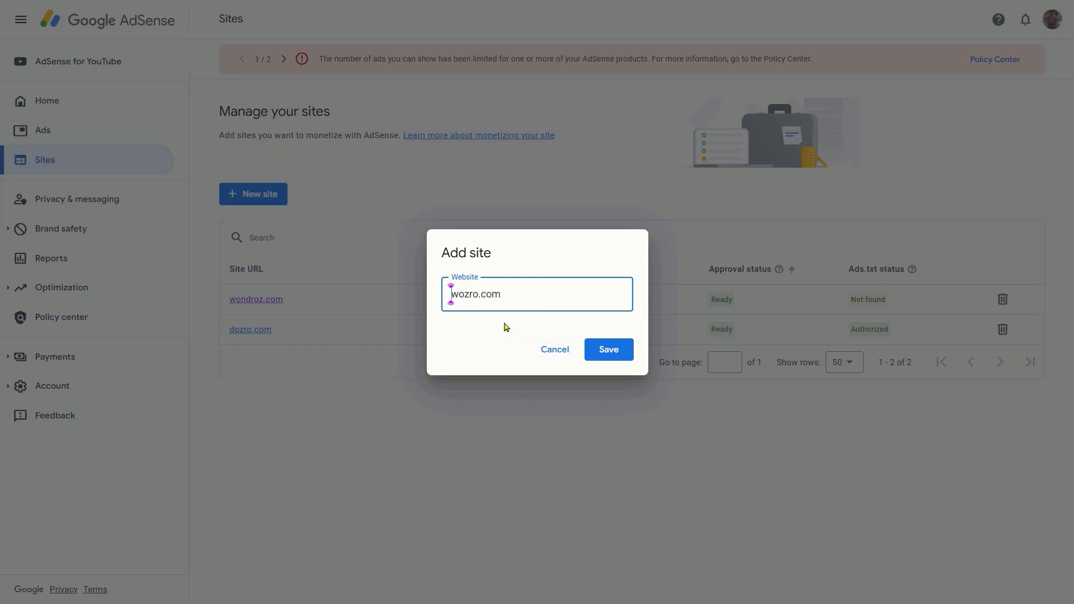
left_click(616, 356)
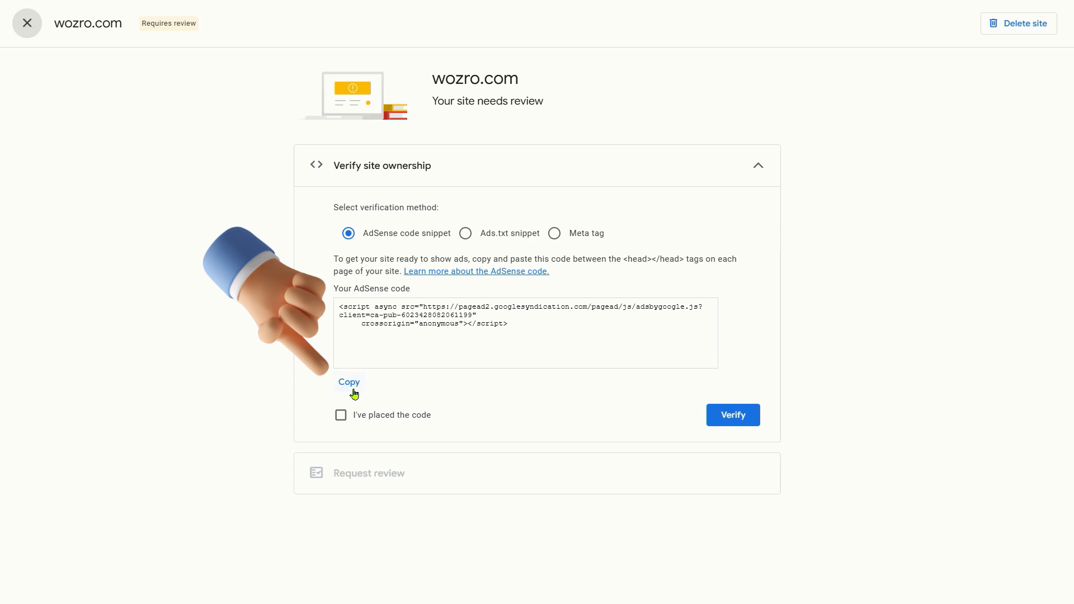
left_click(352, 383)
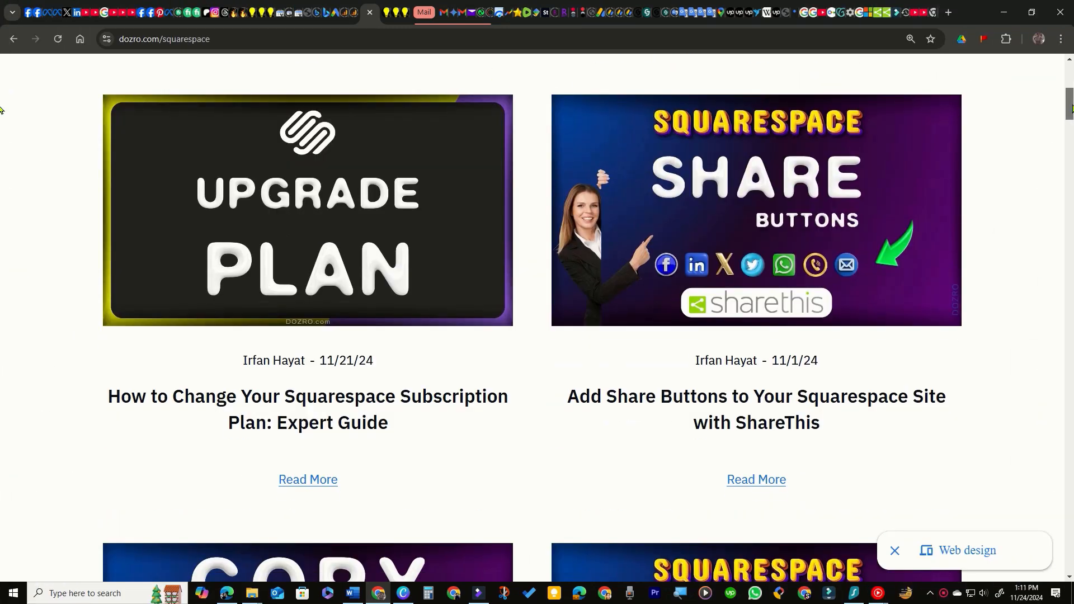
scroll(0, 109, "down", 6)
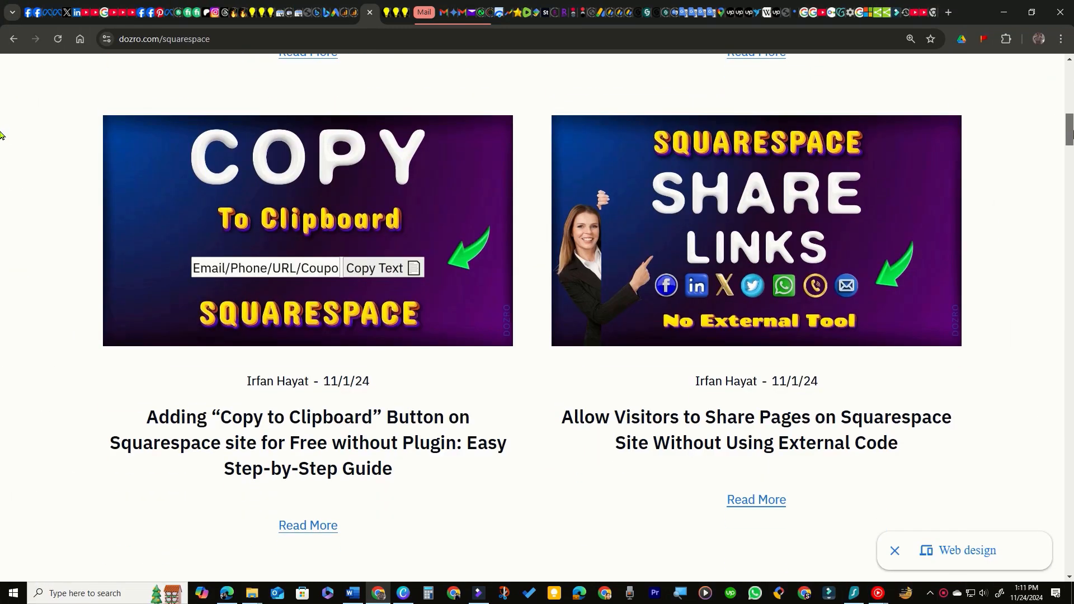
scroll(1, 135, "down", 6)
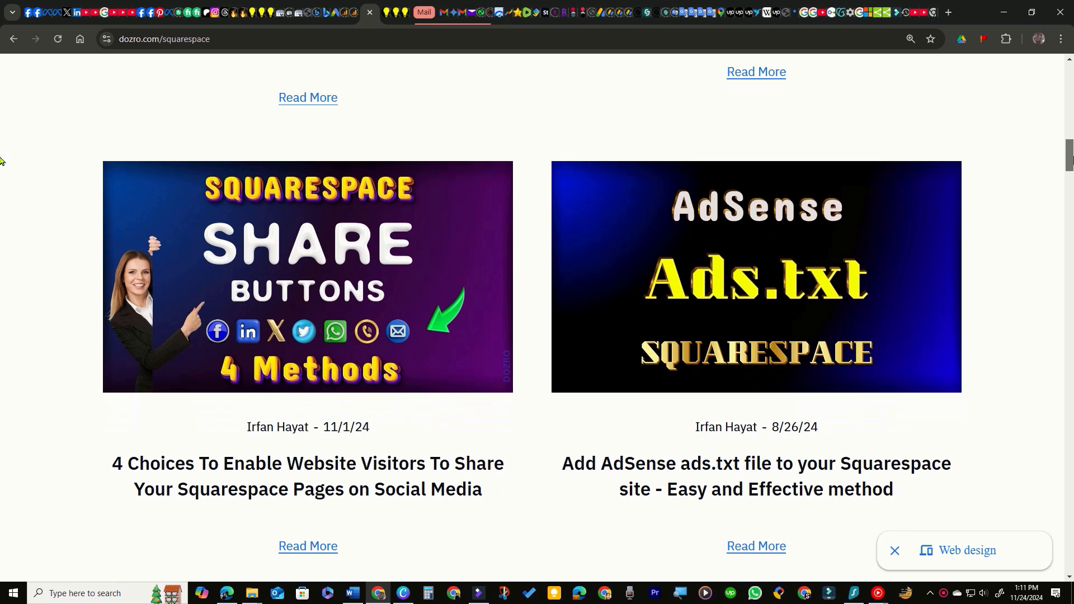
scroll(0, 161, "down", 7)
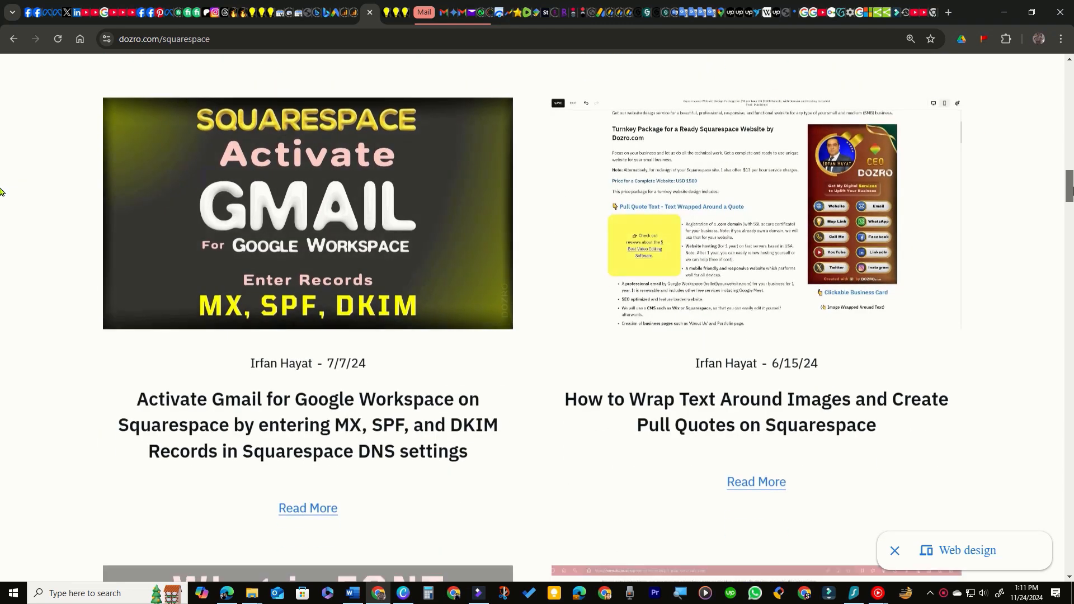
scroll(1, 191, "down", 5)
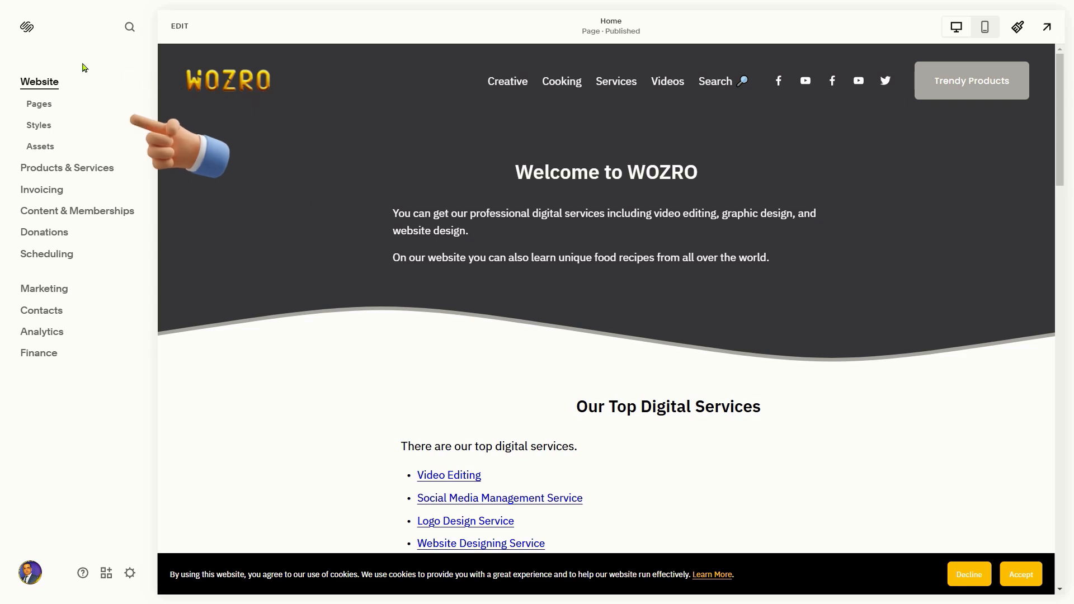
Open the Code Injection settings from the website tools of the WOZRO Squarespace site
left_click(39, 108)
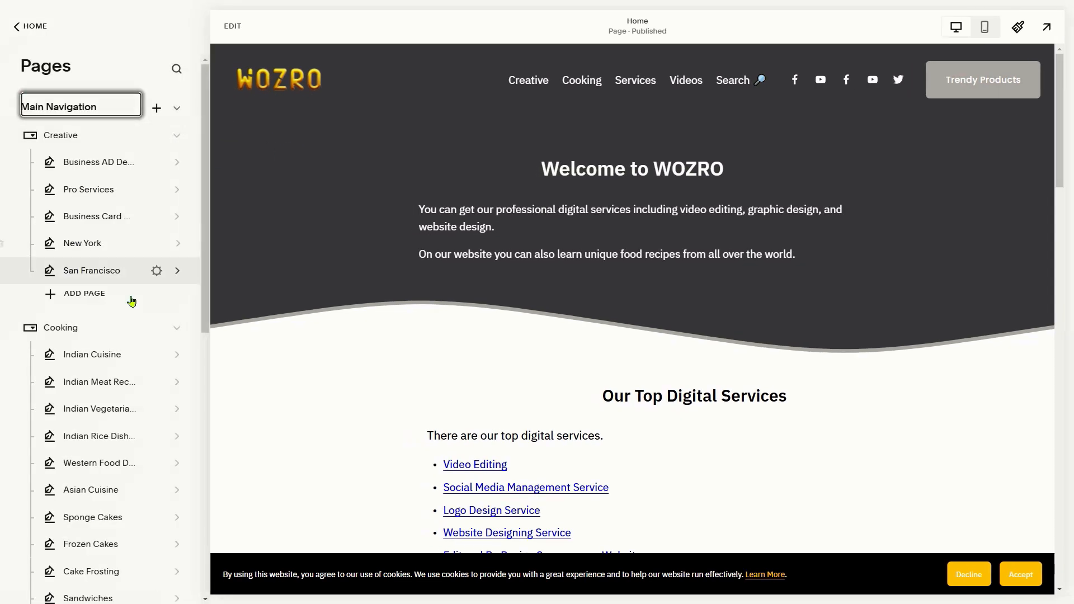
scroll(195, 515, "down", 3)
scroll(195, 515, "down", 8)
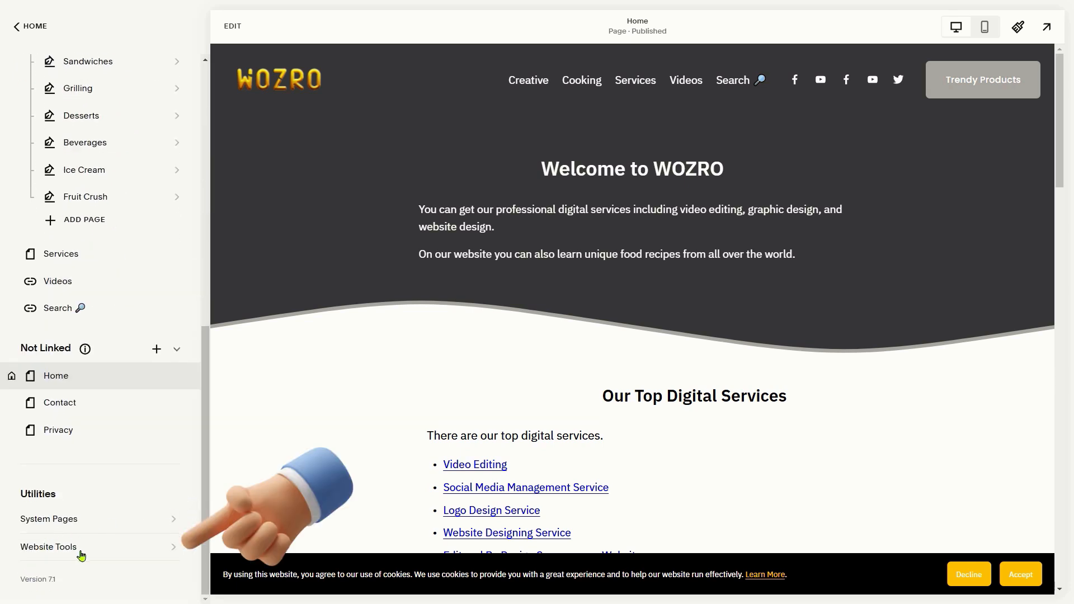
left_click(165, 547)
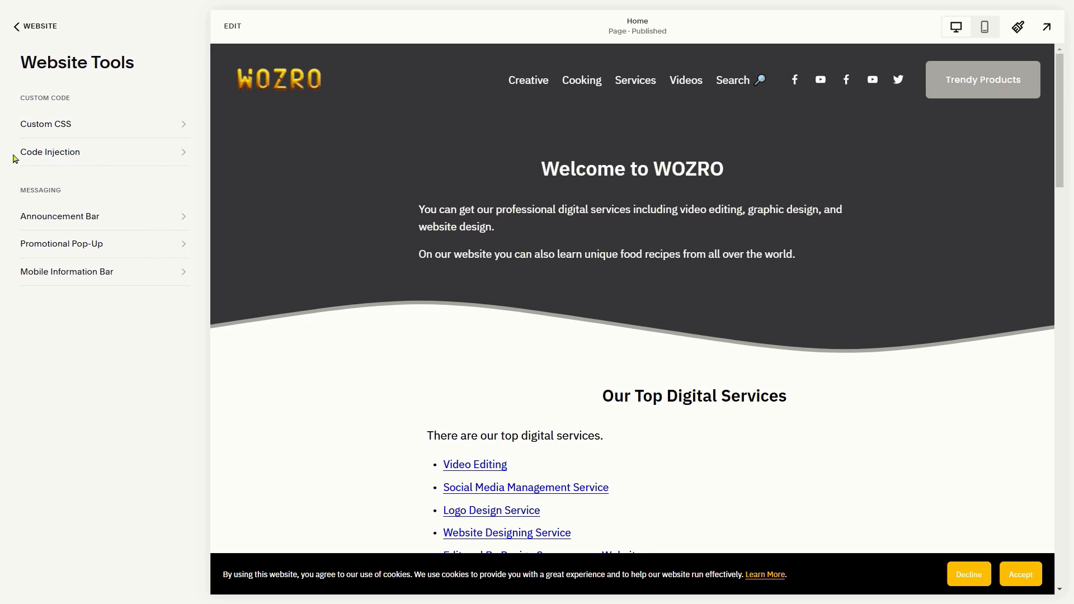
left_click(182, 159)
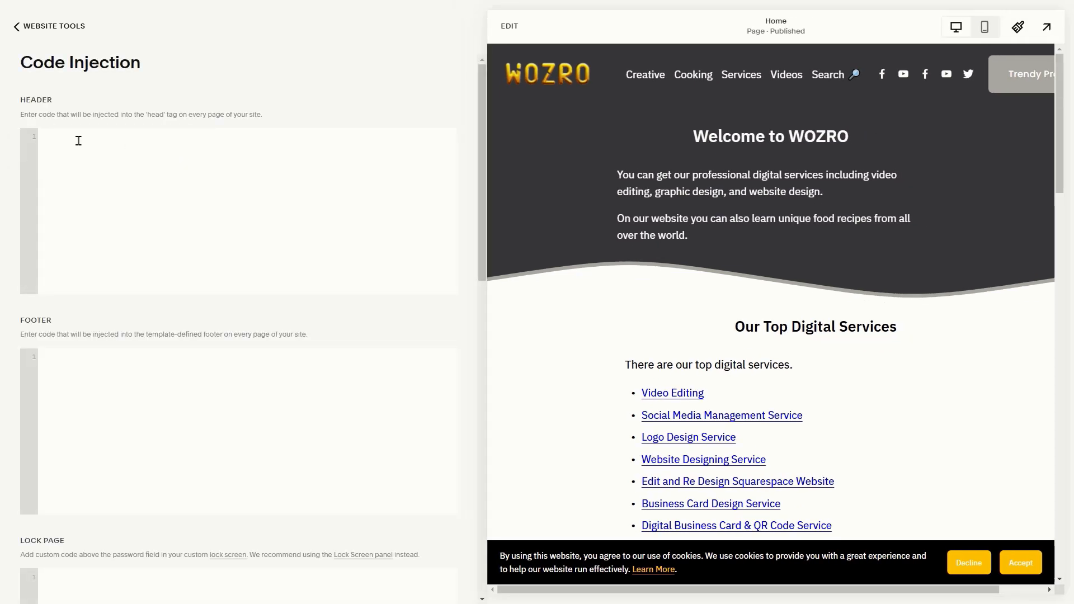
Paste the copied AdSense code into the site-wide header injection and save it
left_click(49, 140)
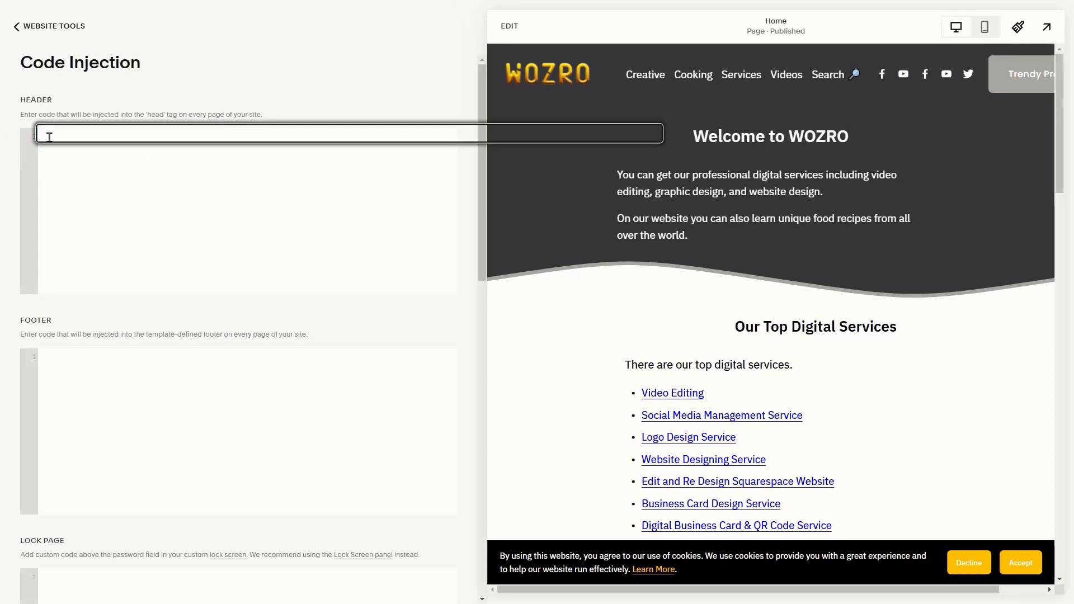
right_click(53, 142)
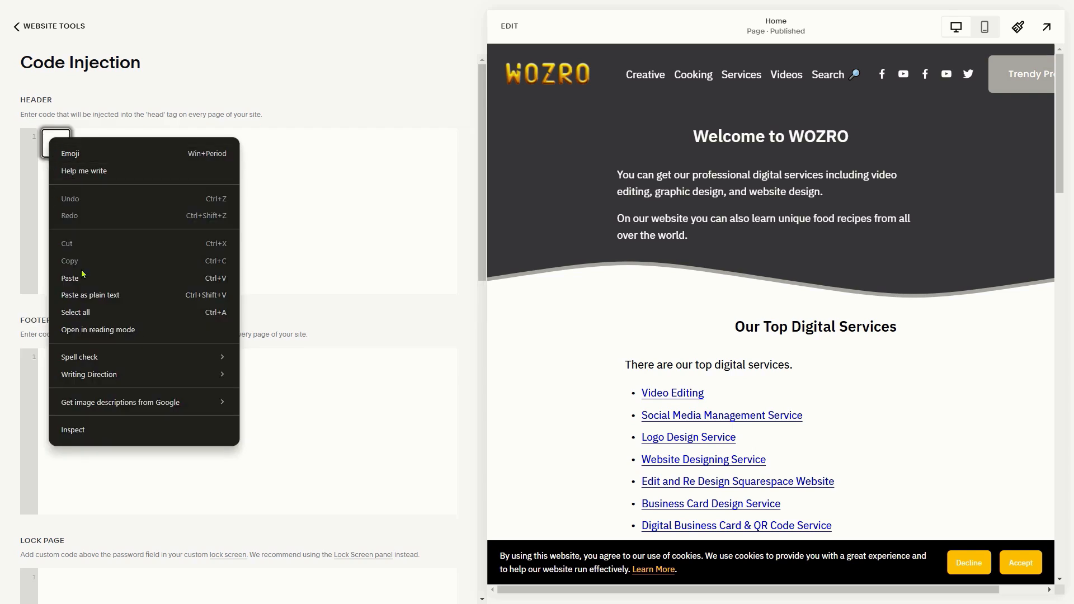
left_click(80, 278)
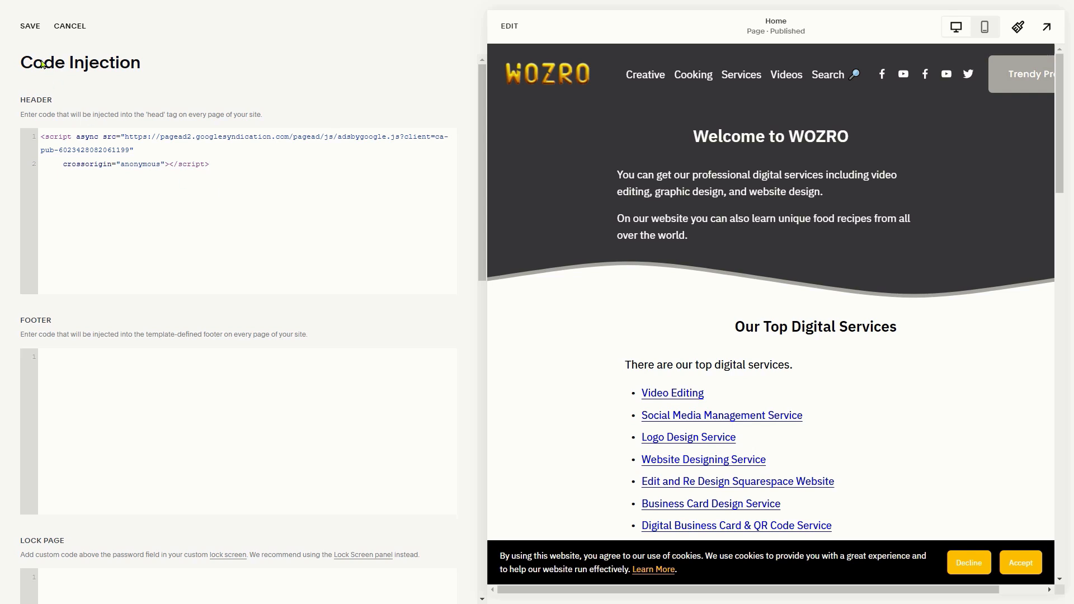
left_click(28, 28)
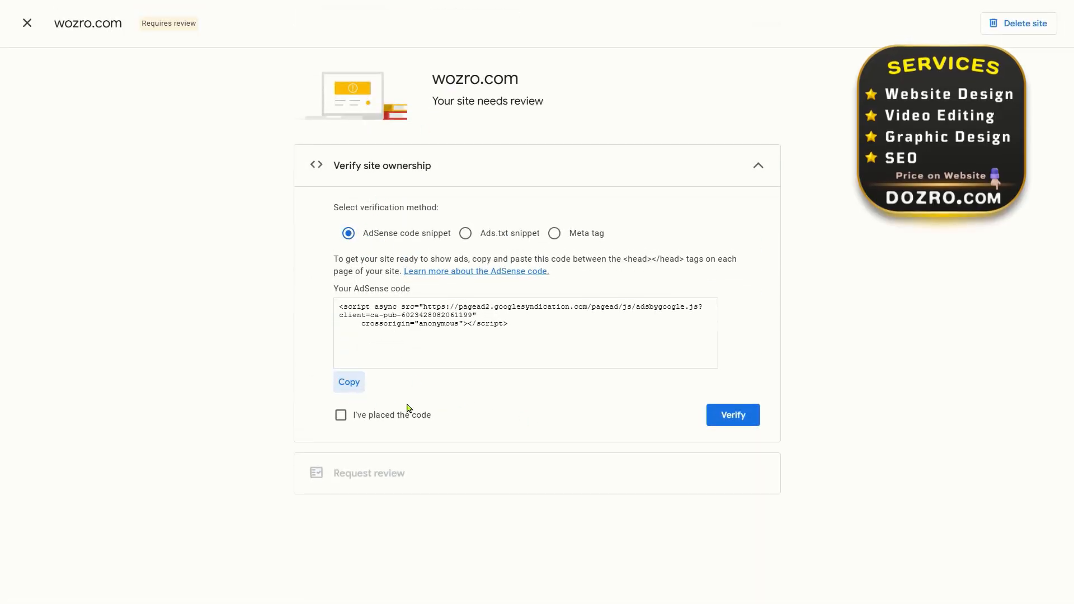
Back in AdSense, confirm the code is placed, verify ownership of wozro.com, and request the site's review
left_click(340, 414)
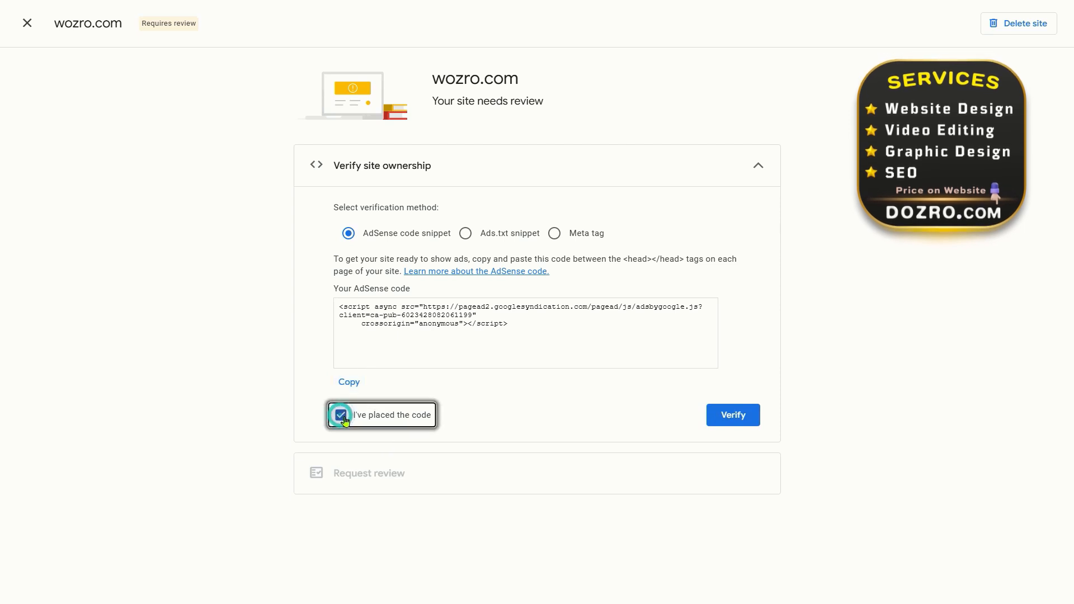
left_click(733, 415)
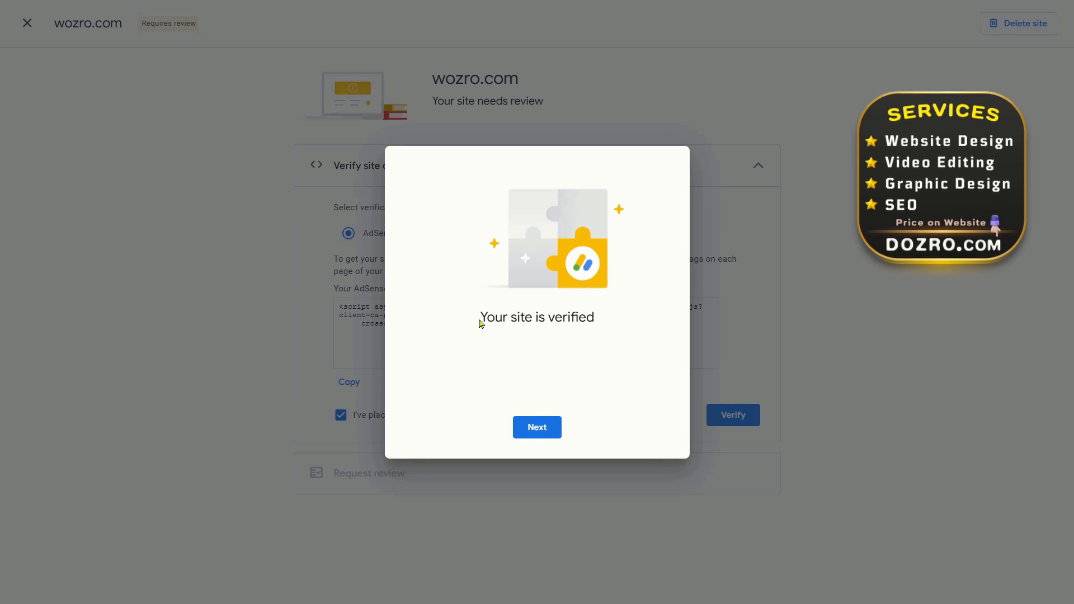
left_click_drag(480, 324, 586, 316)
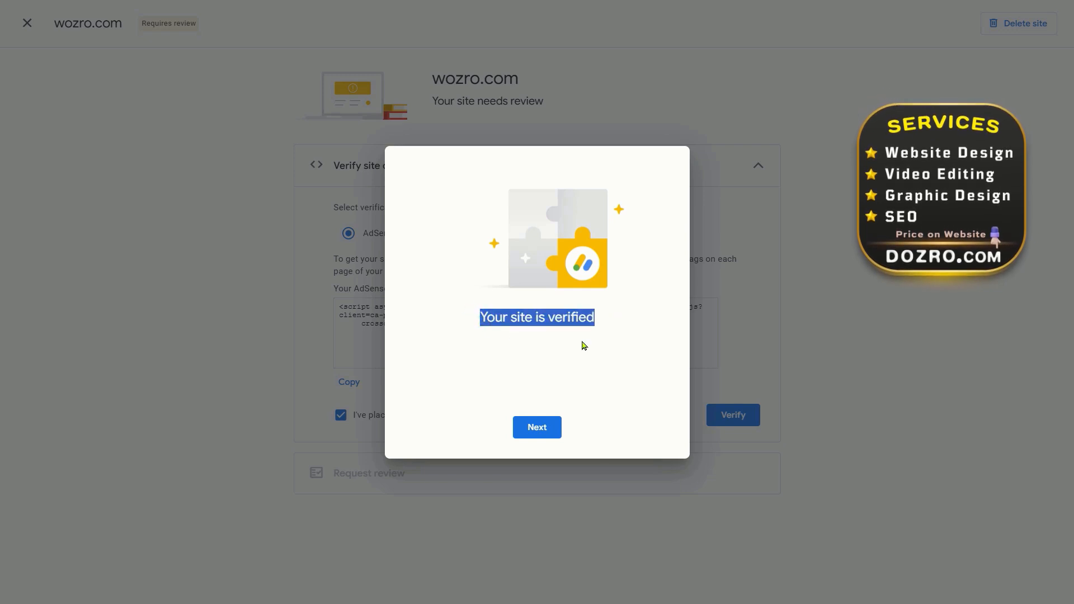
left_click(543, 434)
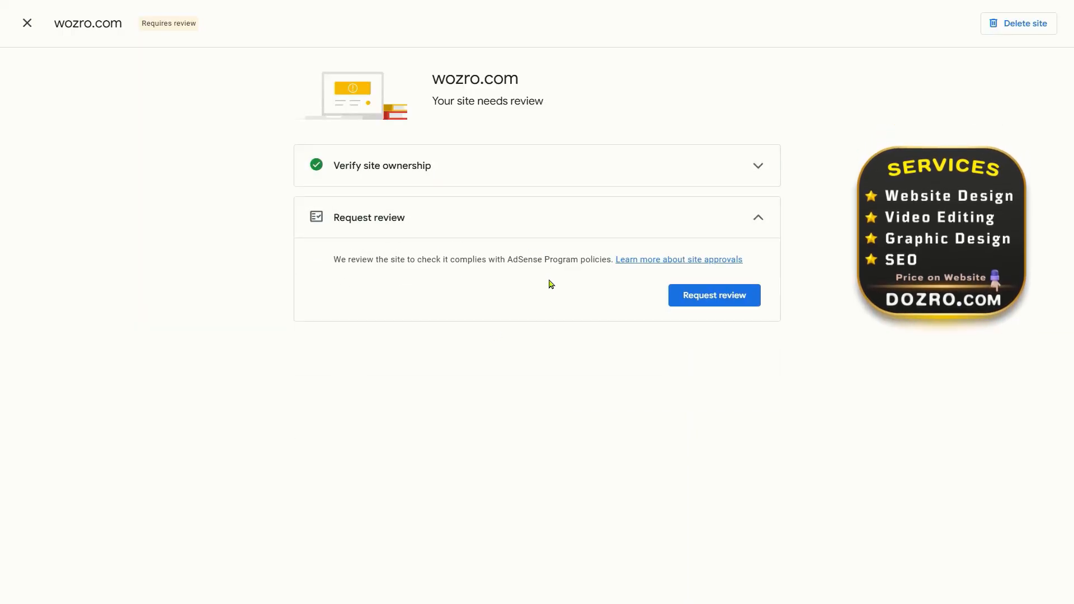
left_click(707, 297)
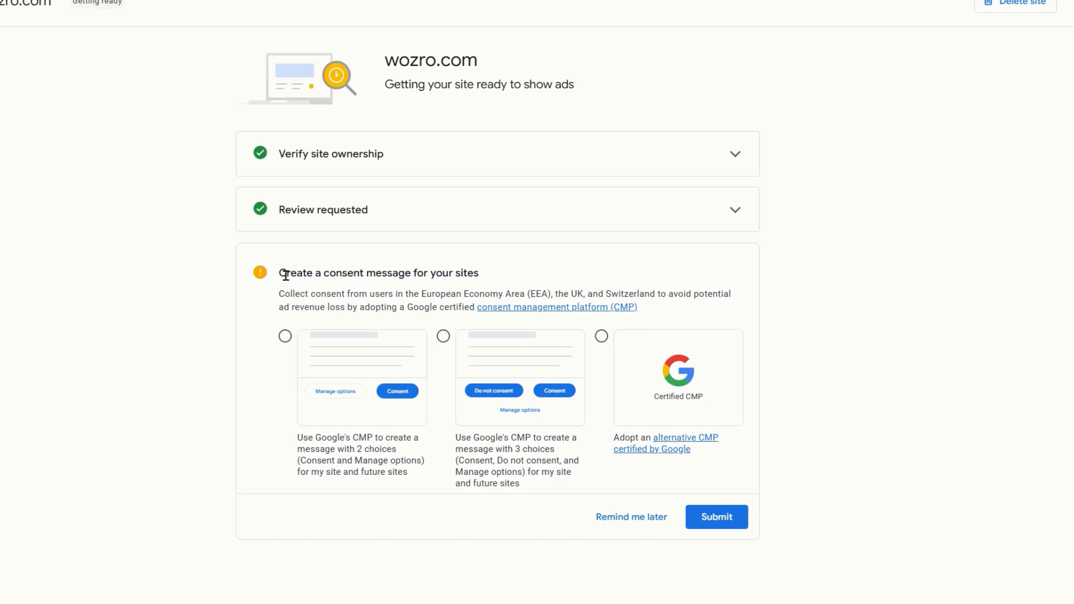
left_click_drag(280, 273, 490, 280)
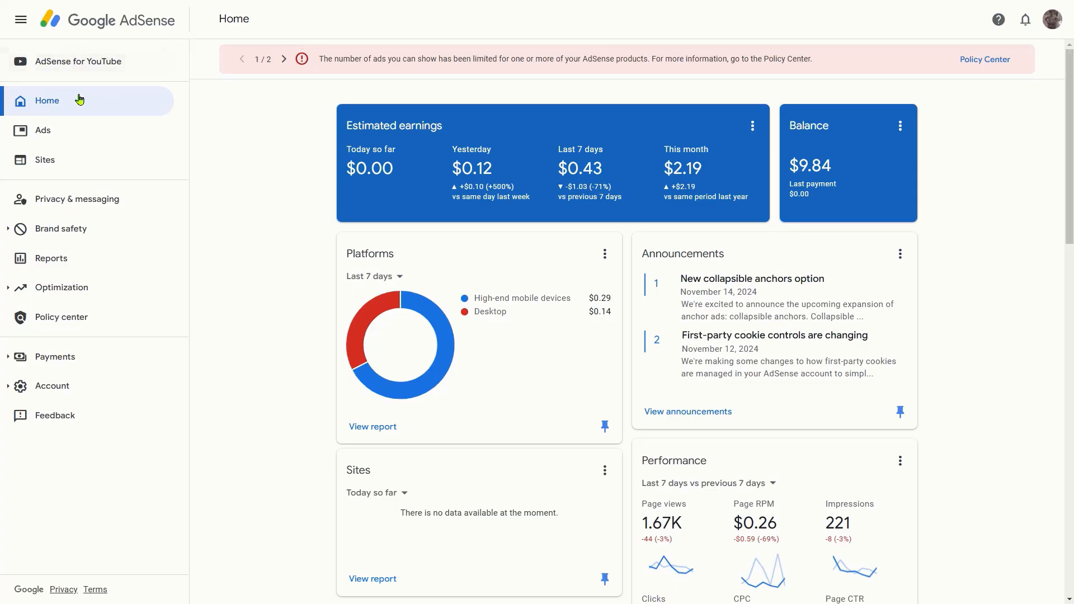
Edit the ad settings of wozro.com, switch the preview to desktop and turn on Auto ads
left_click(45, 134)
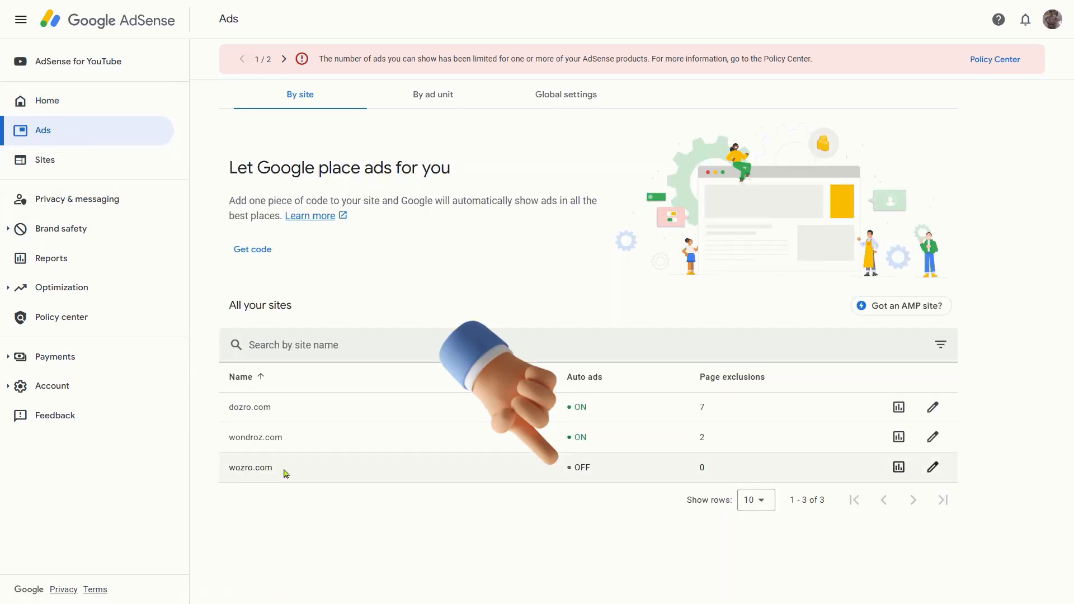
left_click(933, 468)
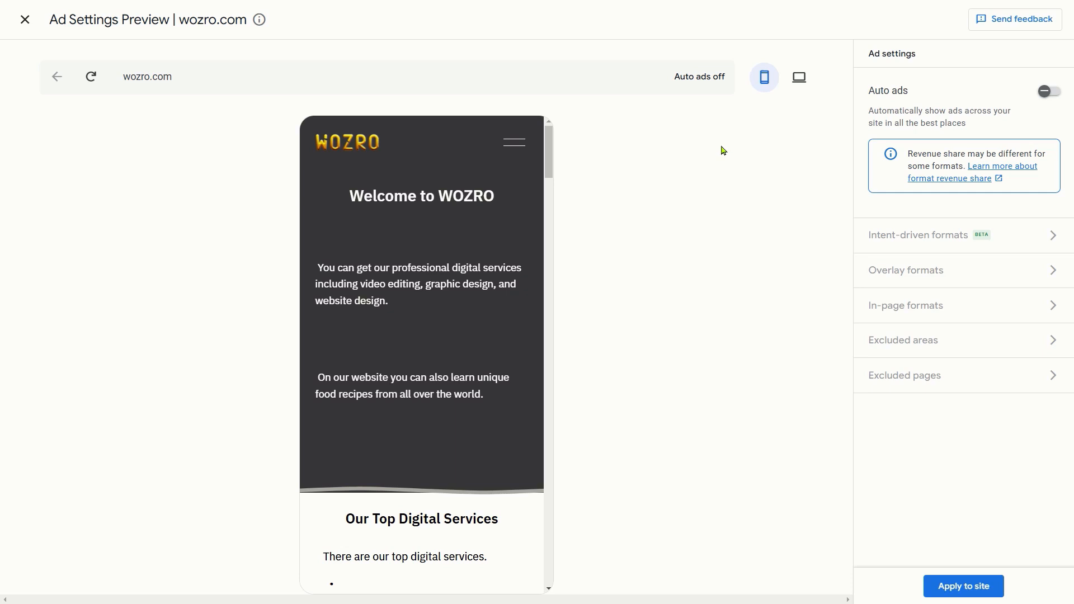
left_click(799, 78)
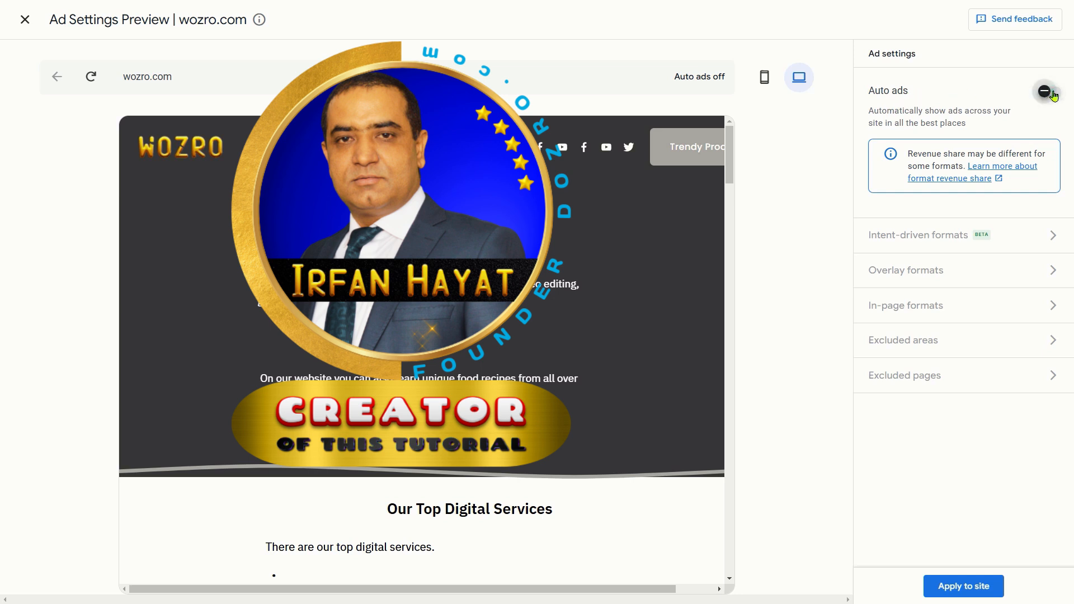
left_click(1051, 93)
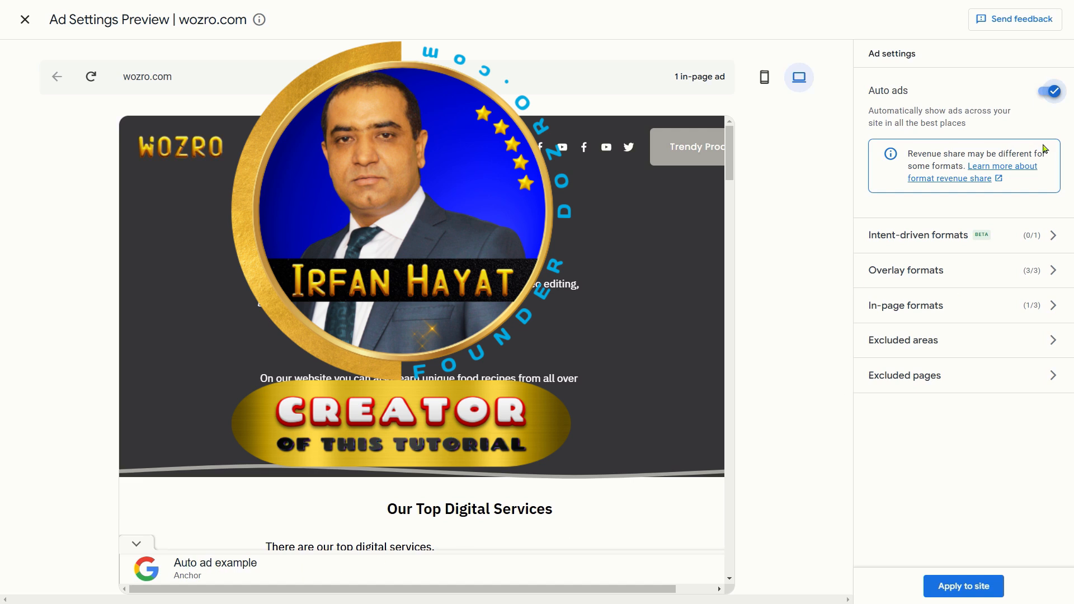
Enable the Ad intents format among the intent-driven formats, and review the overlay formats with their anchor and vignette settings
left_click(1054, 237)
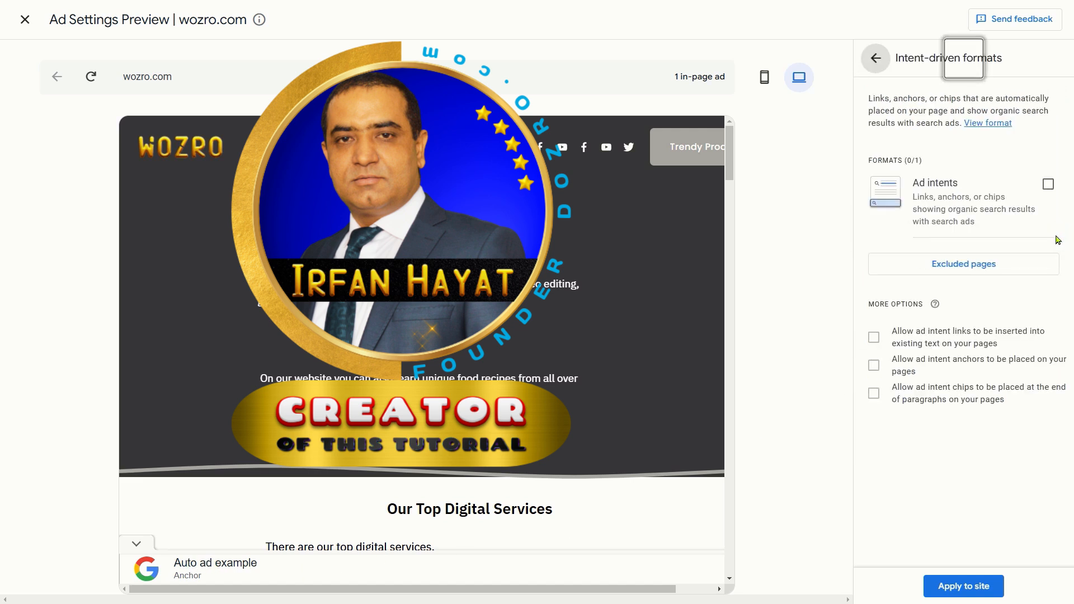
left_click(1048, 185)
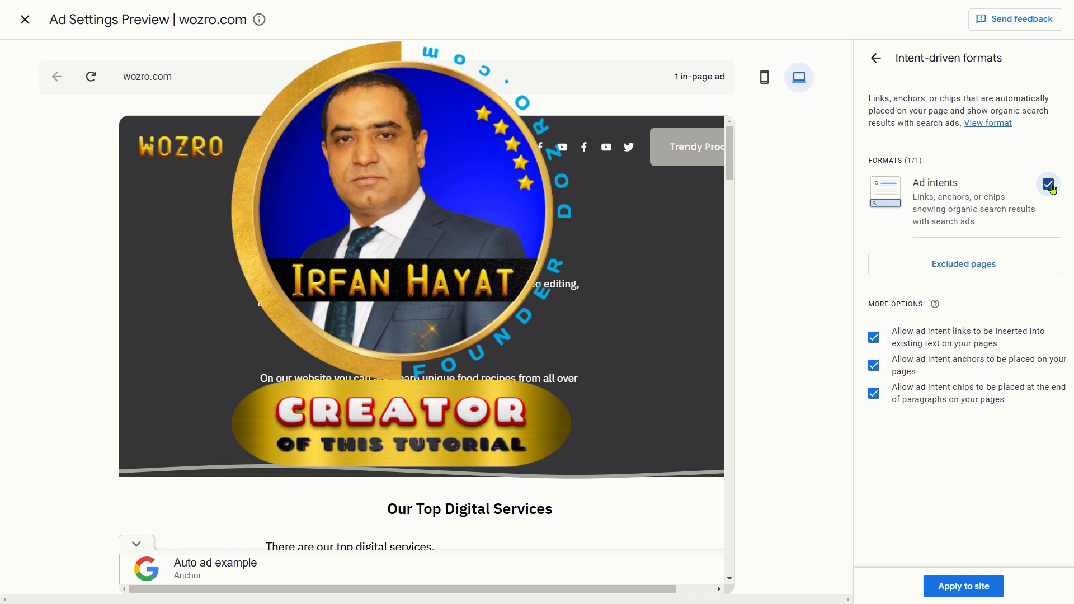
left_click(875, 58)
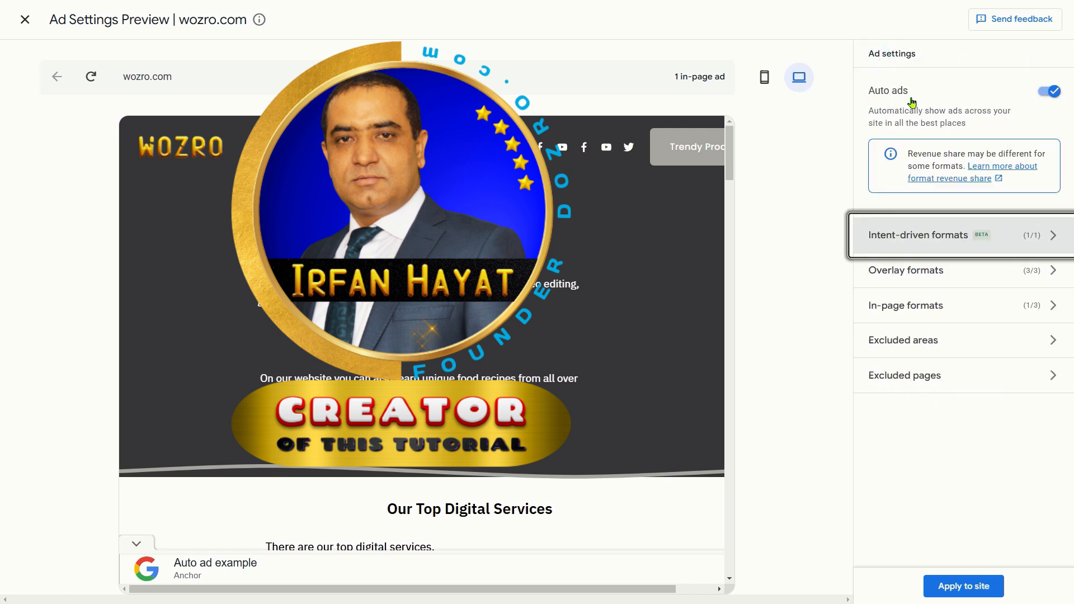
left_click(1055, 272)
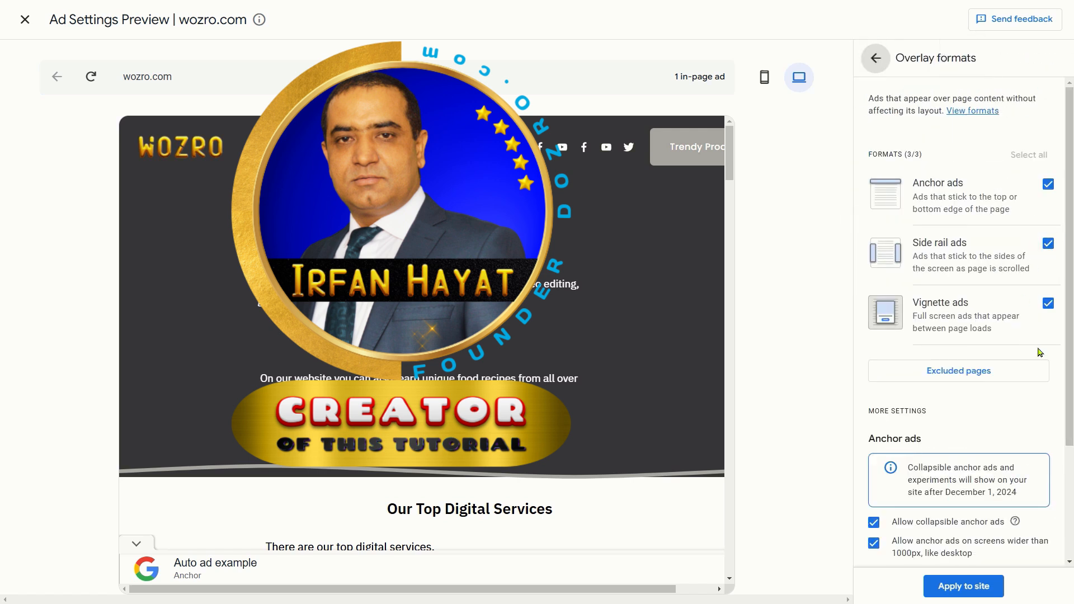
scroll(1036, 399, "down", 3)
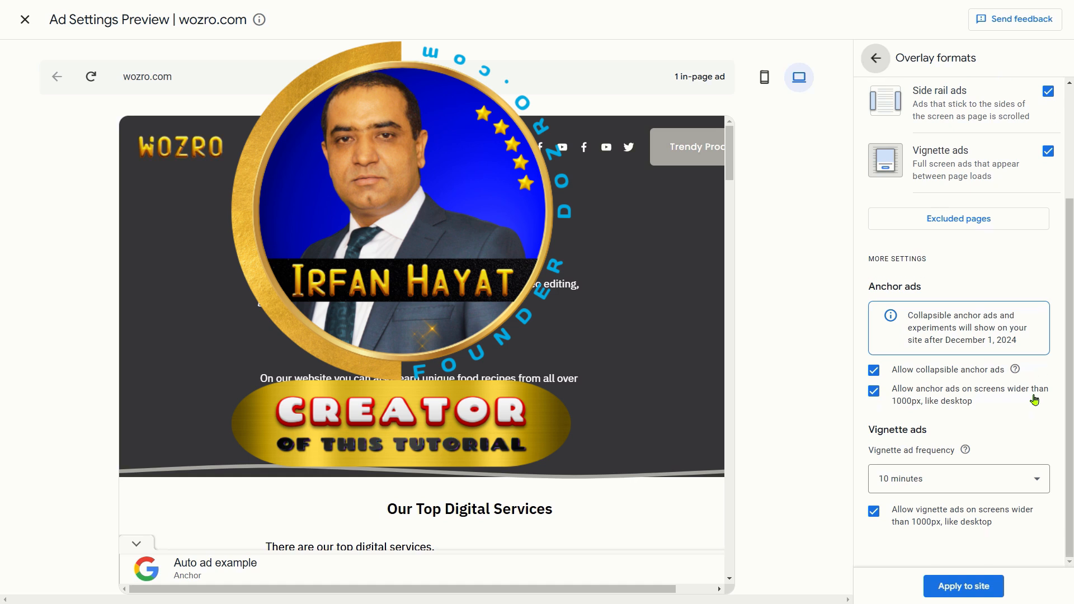
left_click(875, 57)
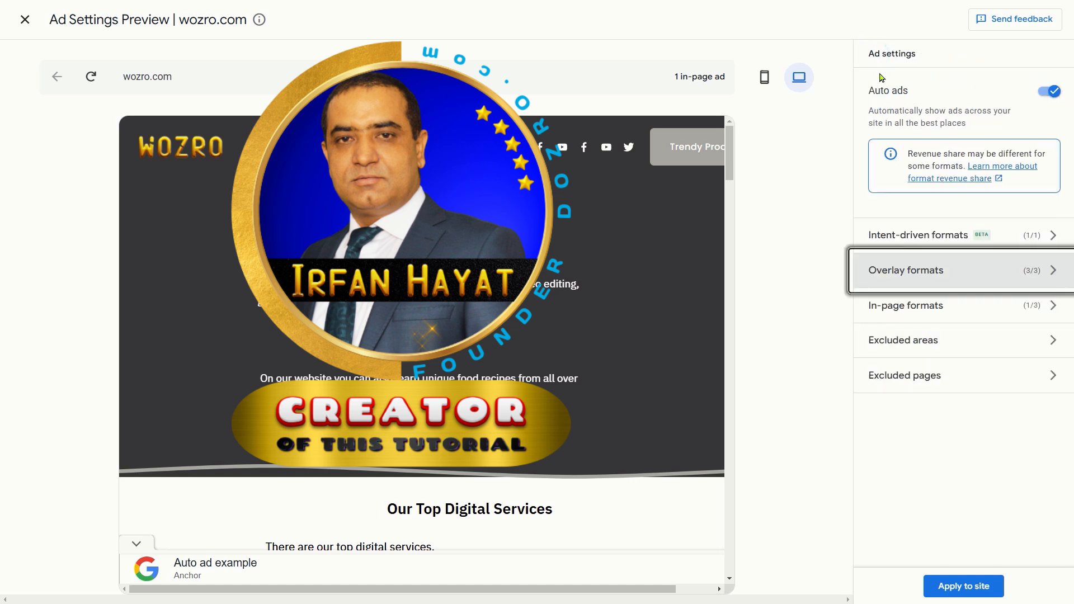
Turn on Related search and Multiplex ads among the in-page formats and slightly lower the ad load
left_click(1055, 307)
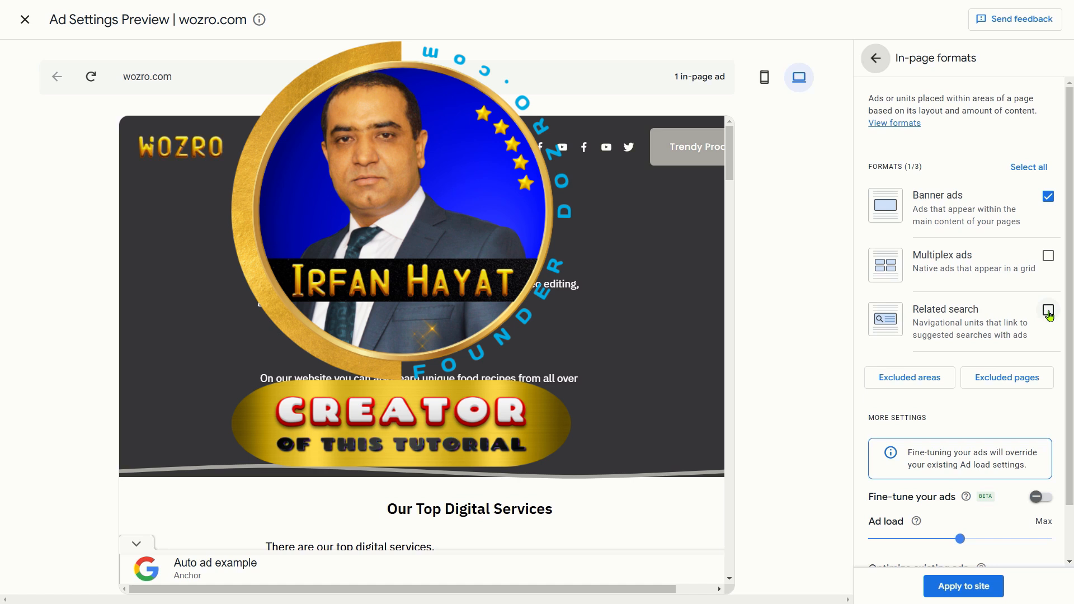
left_click(1048, 312)
left_click(1049, 256)
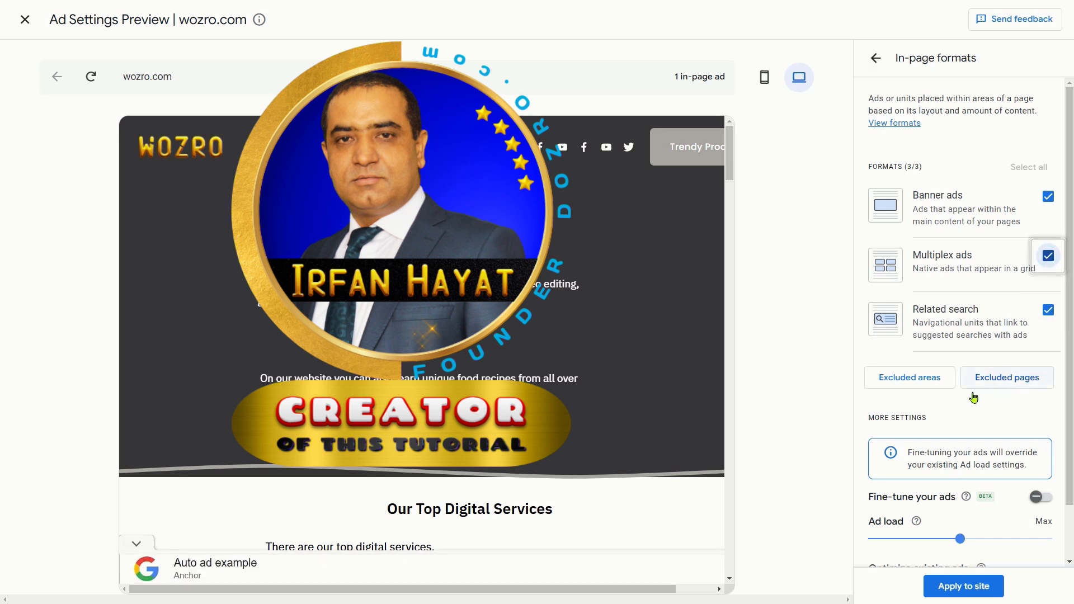
scroll(974, 396, "down", 1)
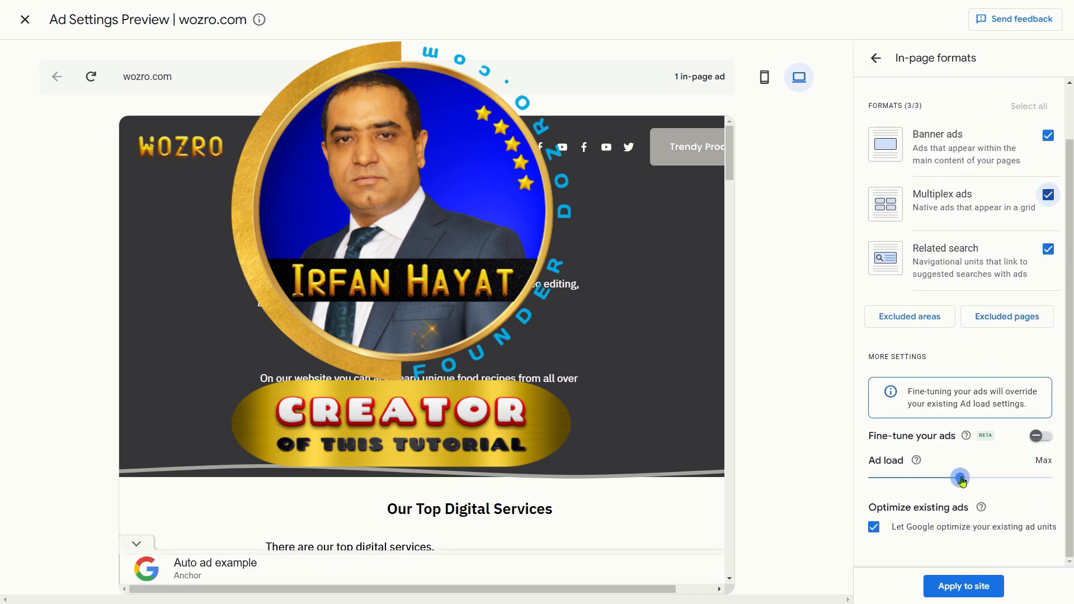
left_click_drag(962, 480, 953, 479)
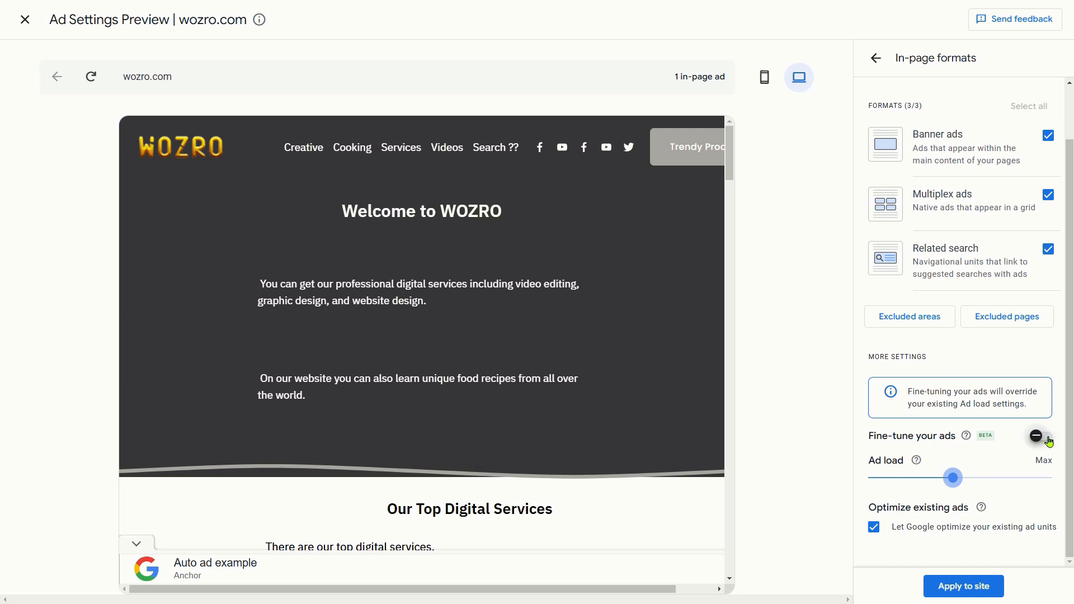
left_click(876, 58)
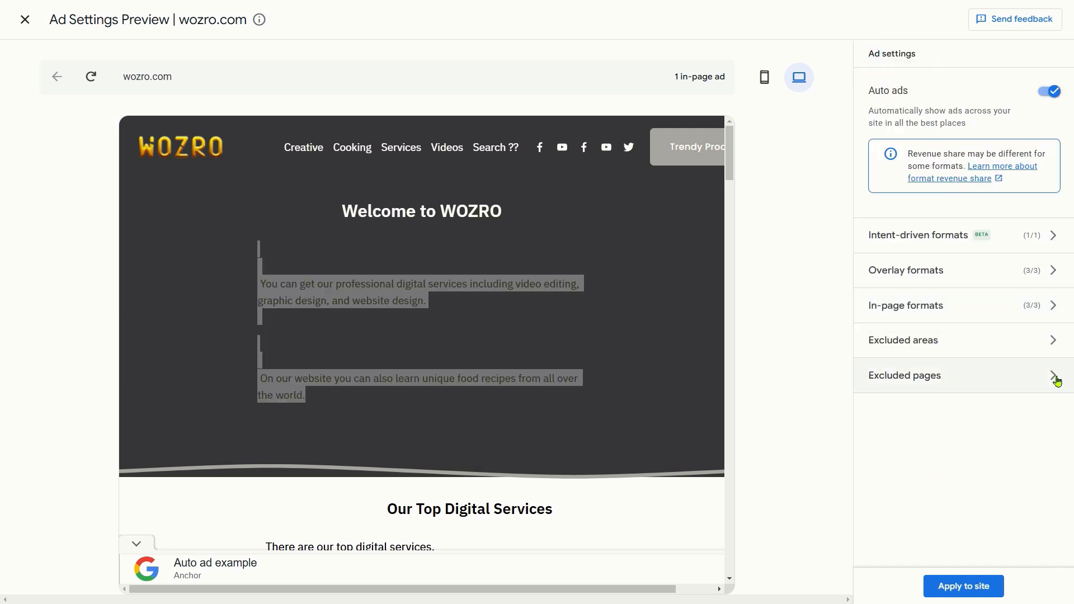
Add a page exclusion for wozro.com covering this page only, and apply the ad settings to the site
left_click(1056, 377)
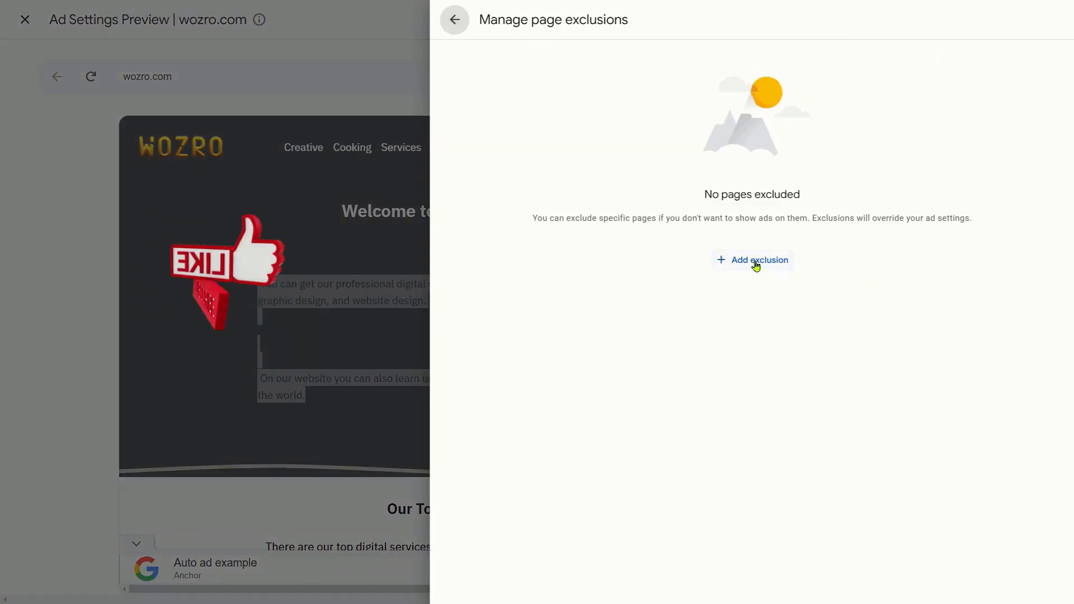
left_click(755, 262)
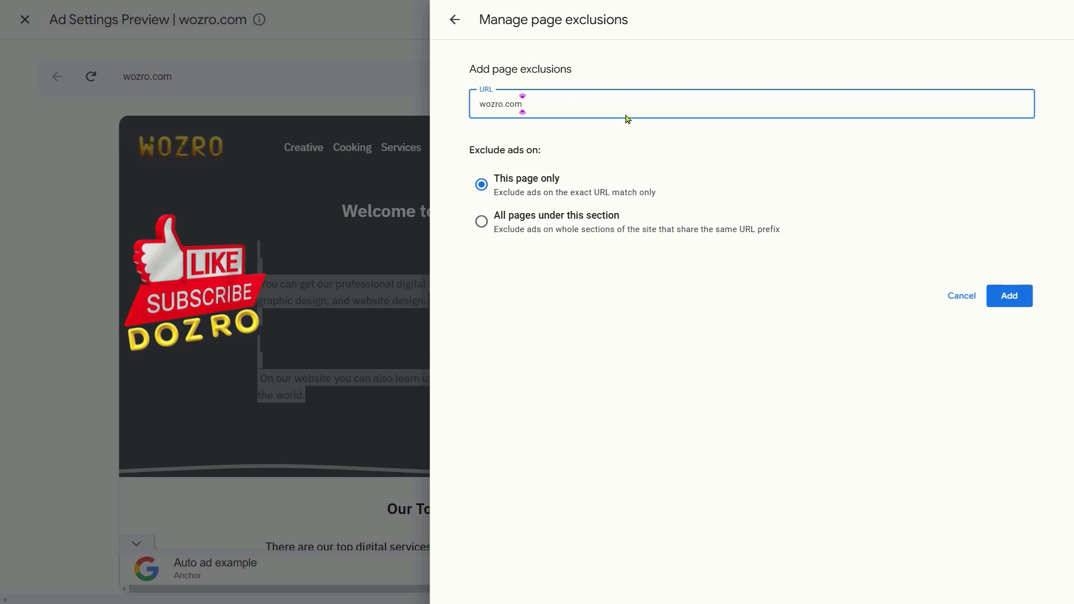
left_click(1012, 296)
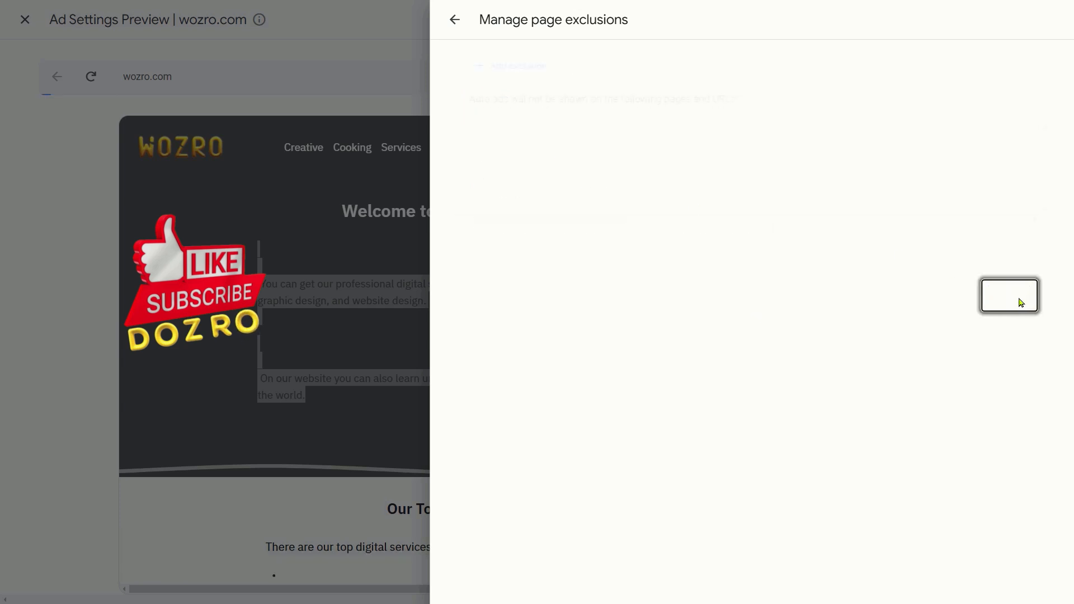
left_click(455, 20)
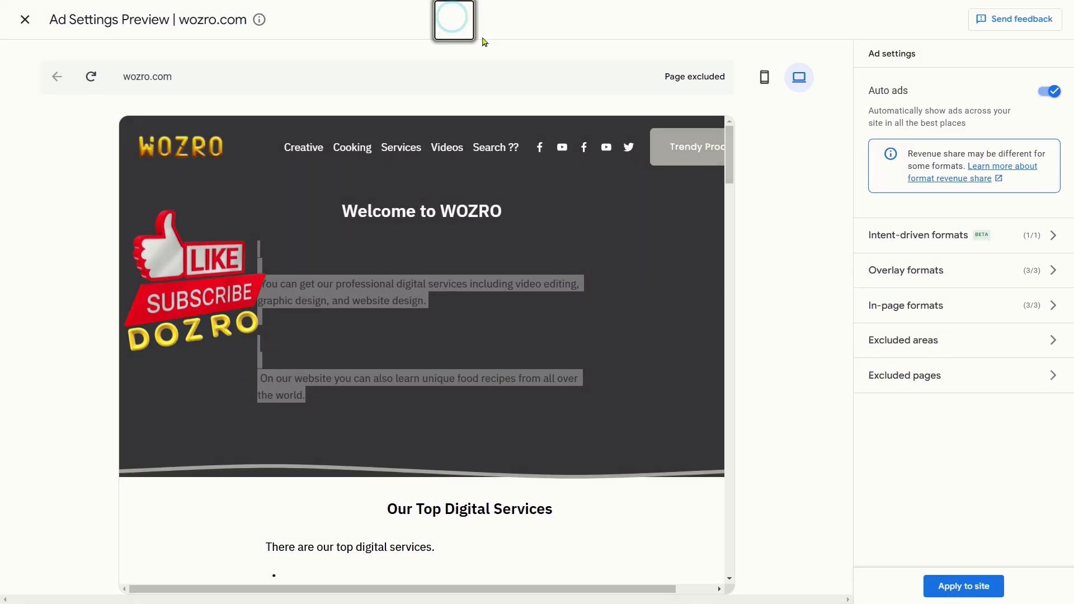
left_click(975, 592)
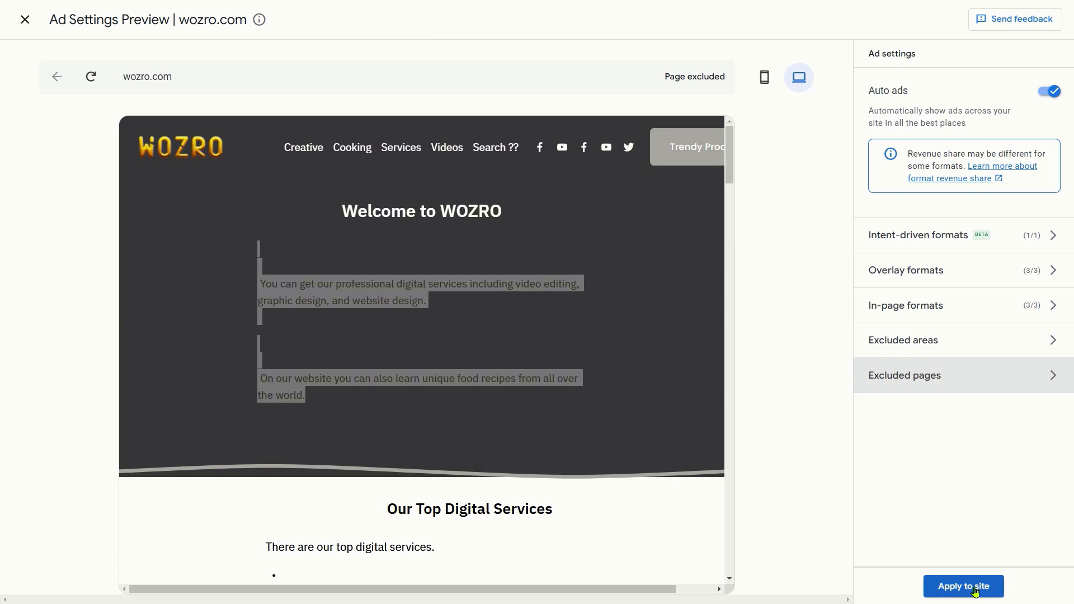
left_click(975, 592)
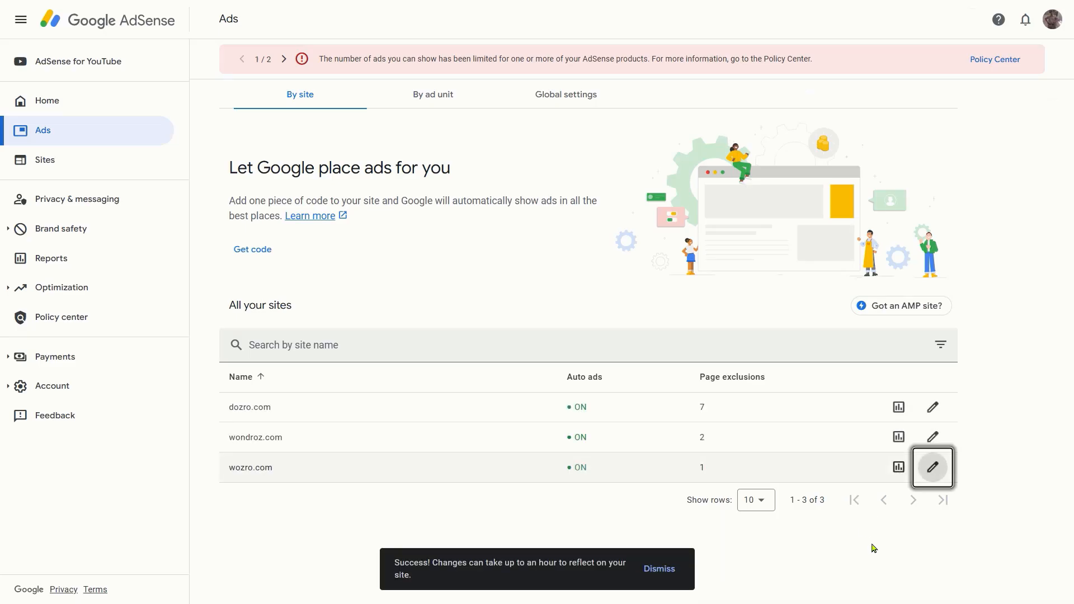